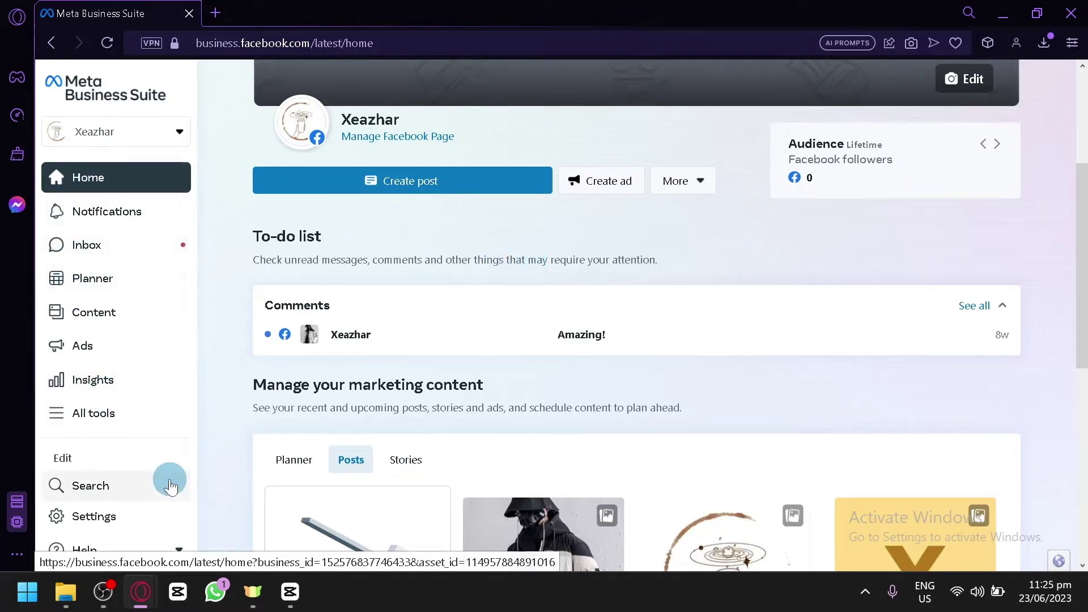
Step: Open Settings to the Business assets list showing the Xeazhar Page and ad account
click(119, 522)
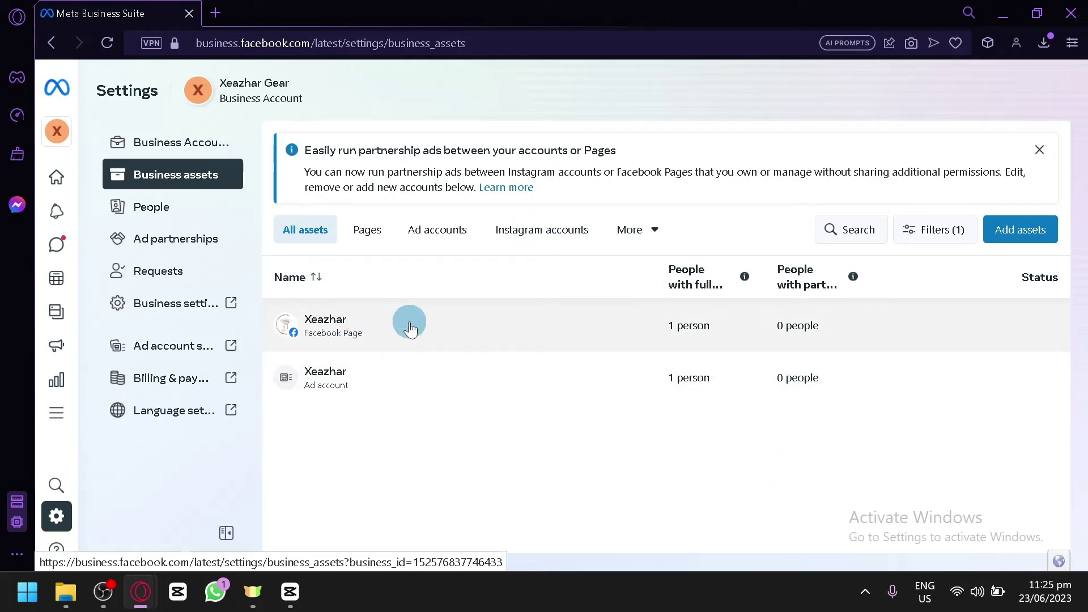
Step: Select the Xeazhar Page and show its 'Remove from Business Account' option
click(411, 327)
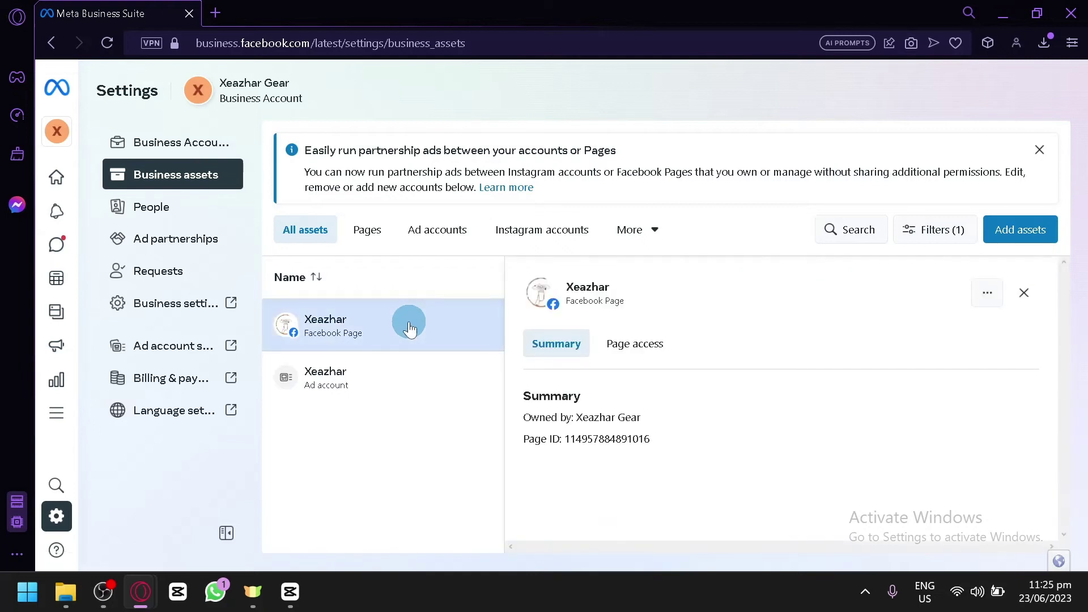
click(988, 294)
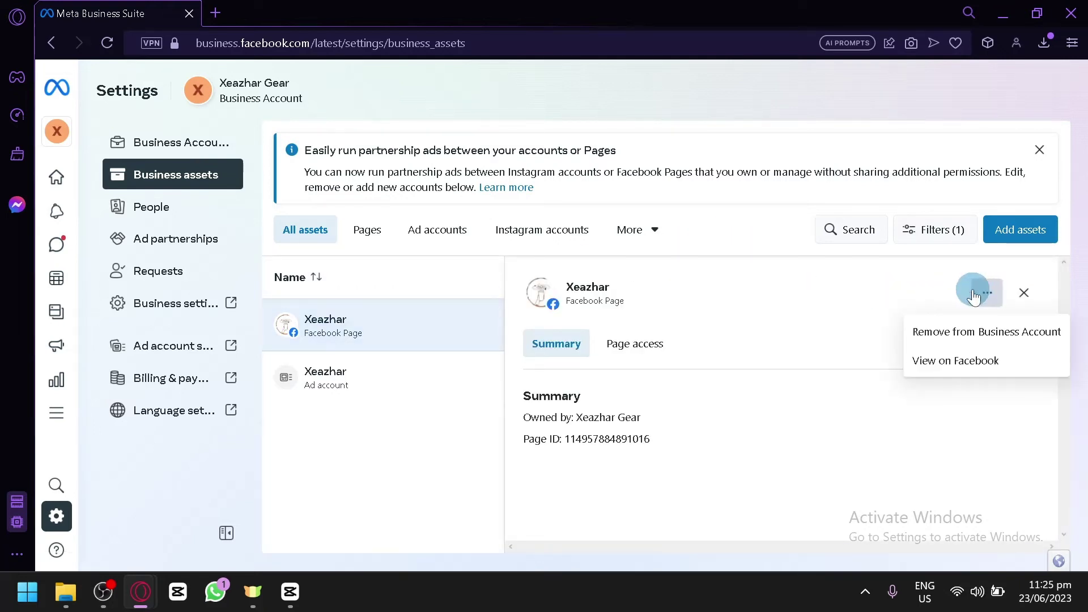